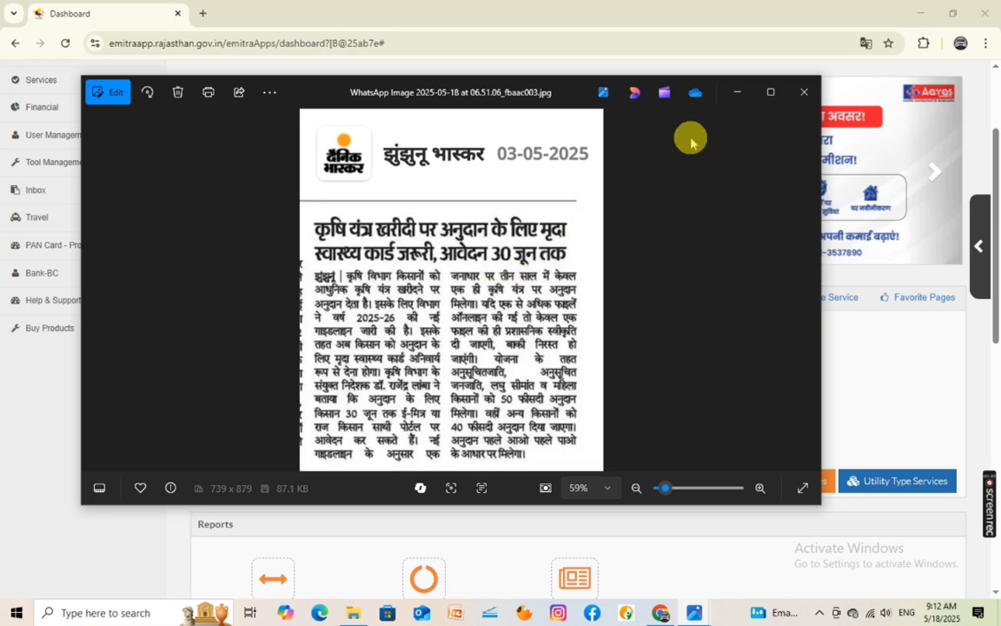
Bring up the tractor subsidy image, then minimize both the tractor and newspaper Photos windows
mouse_move(694, 610)
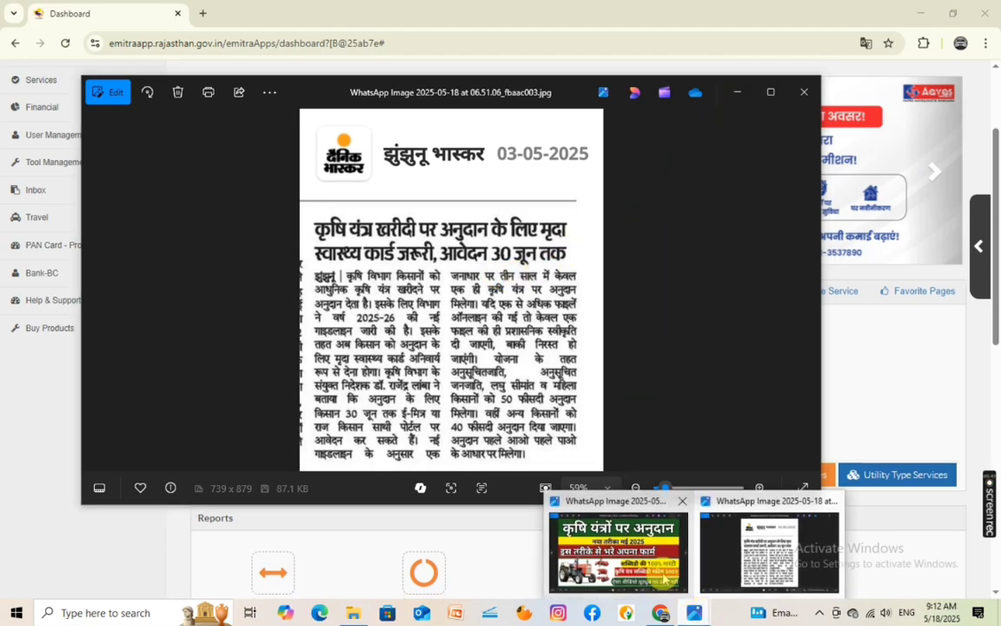
click(643, 559)
click(714, 69)
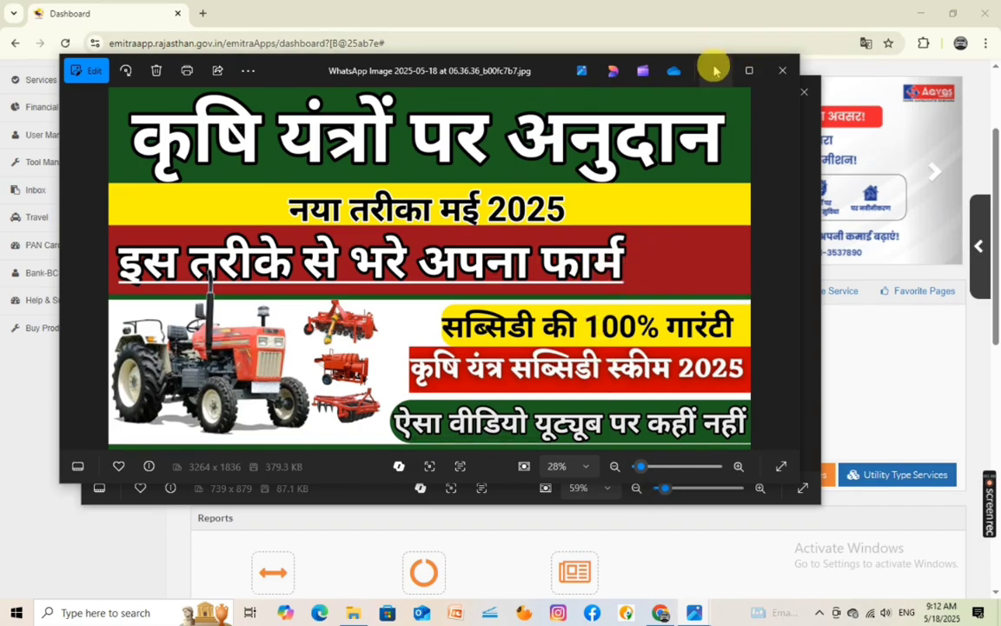
click(735, 93)
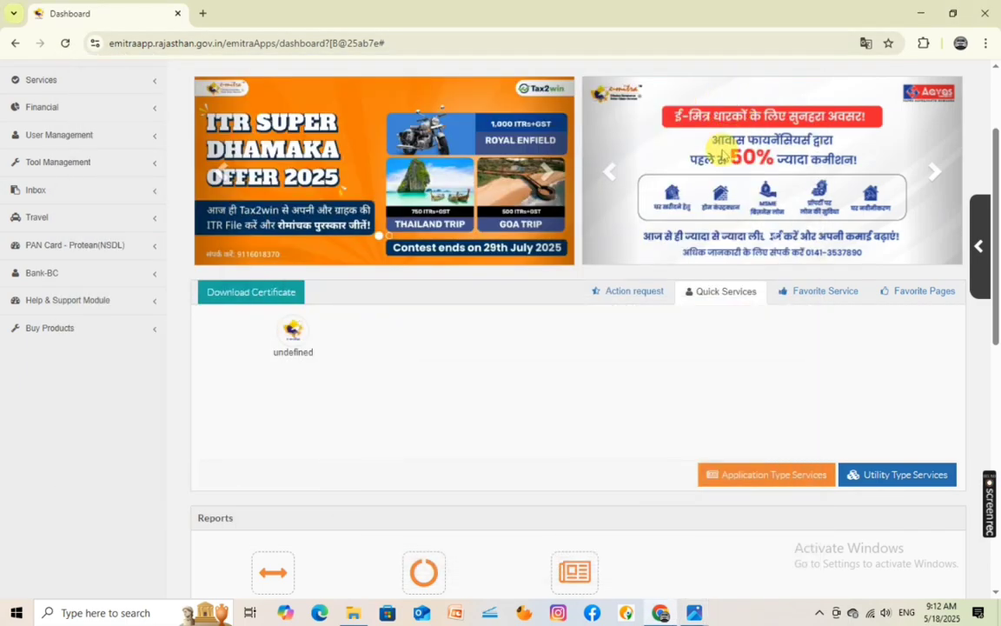
Search services for 'agri', choose Agriculture Subsidy on Farm Implements, and accept the Raj Kisan redirect
click(874, 479)
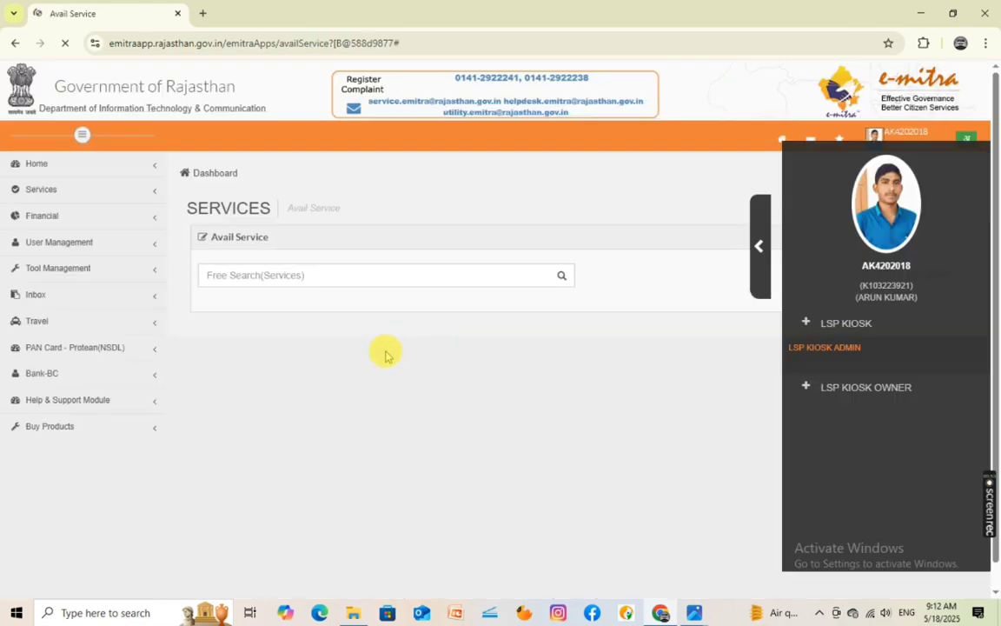
click(235, 278)
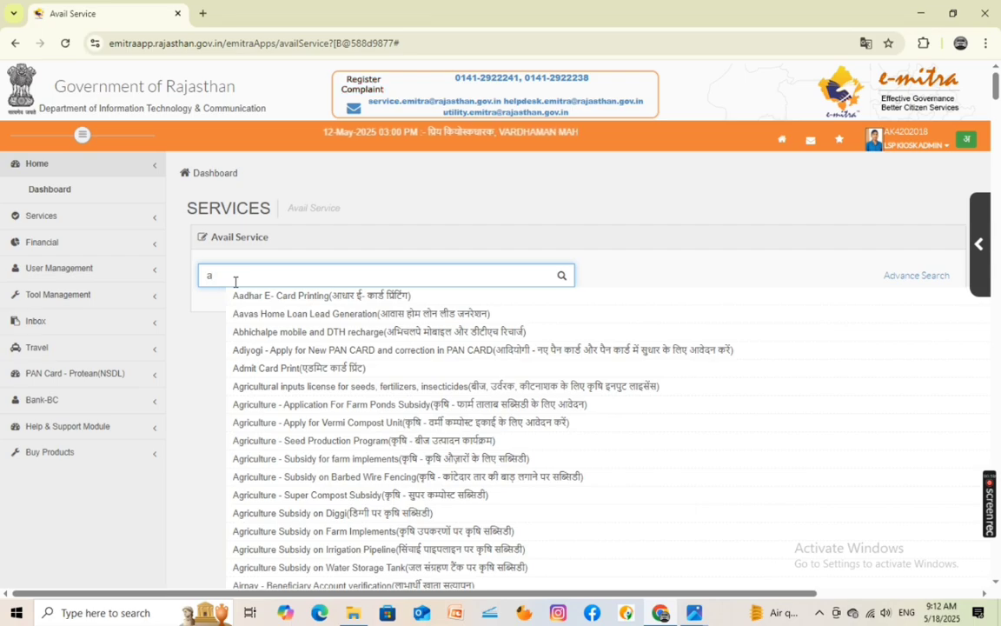
text(agri)
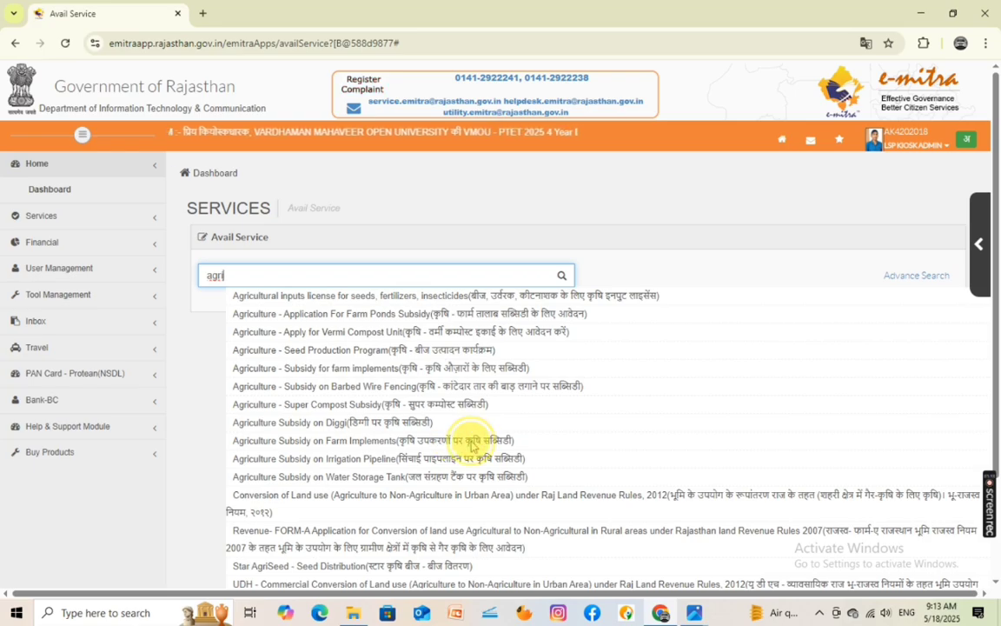
click(472, 441)
click(543, 400)
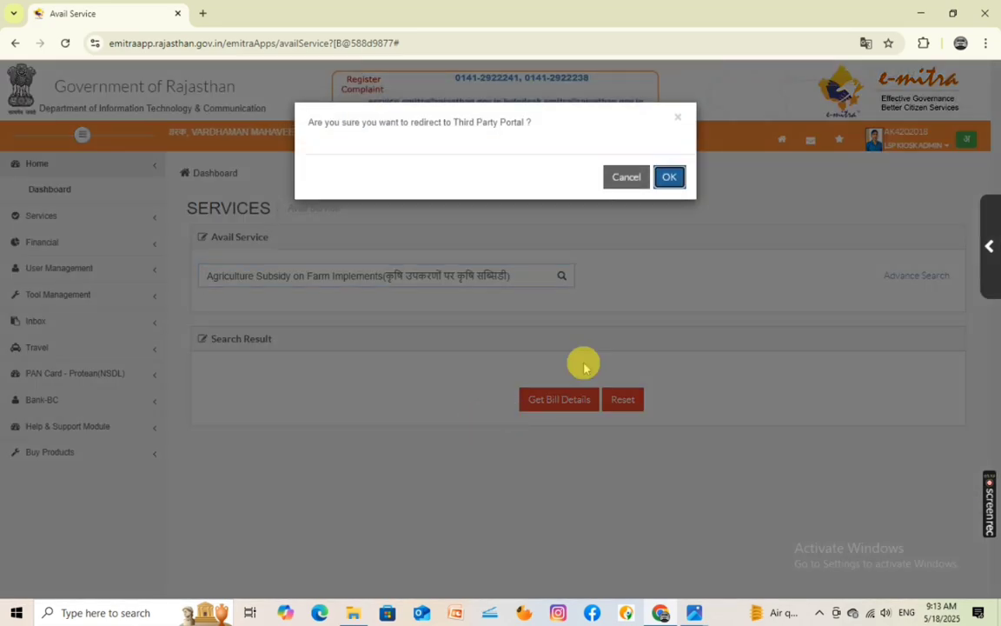
click(675, 178)
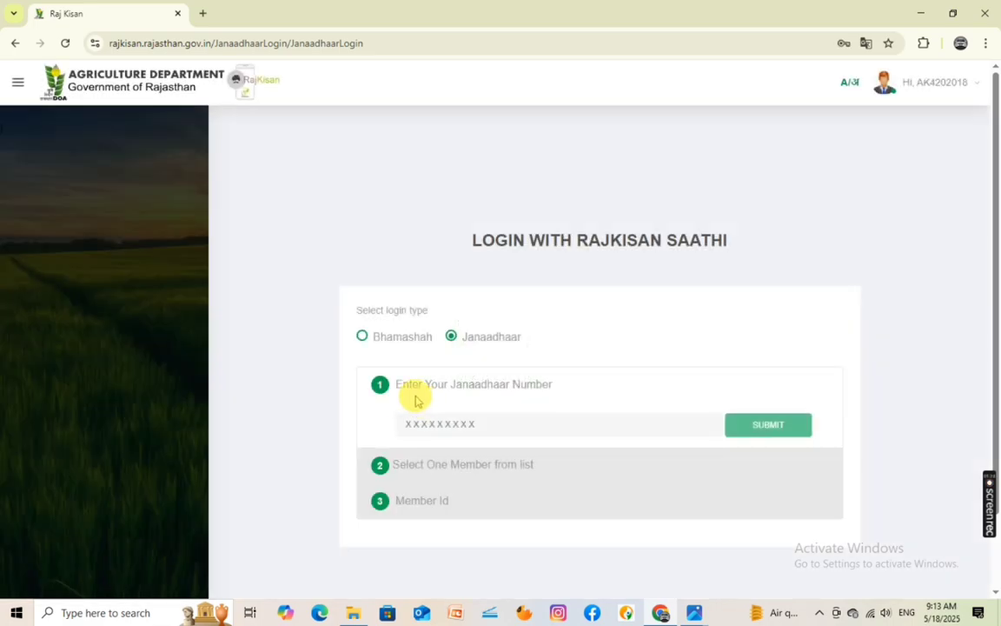
Submit the family's Janaadhaar number, select the applicant member, and request an Aadhaar OTP
click(432, 423)
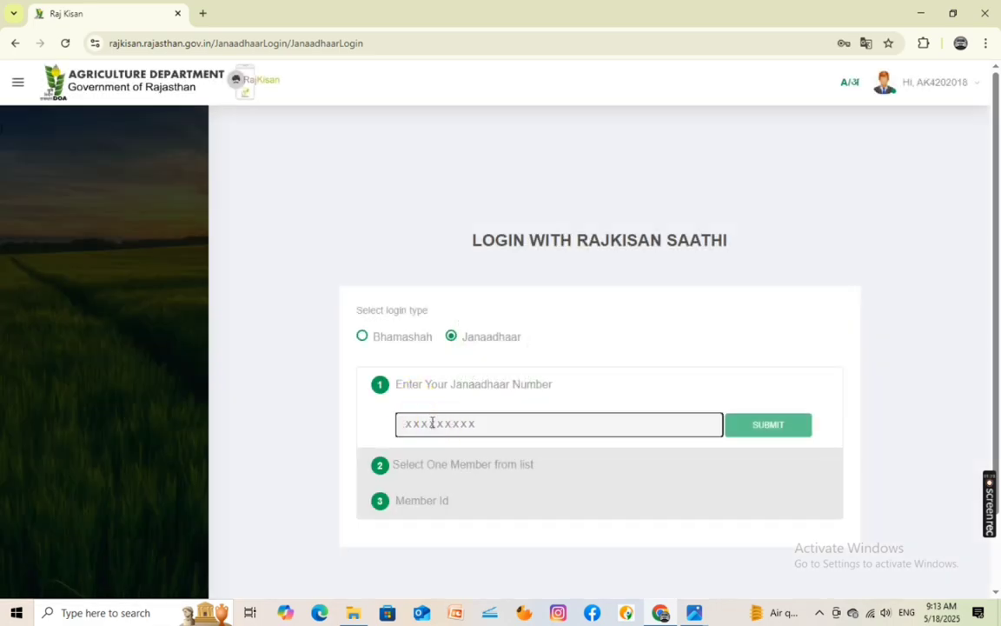
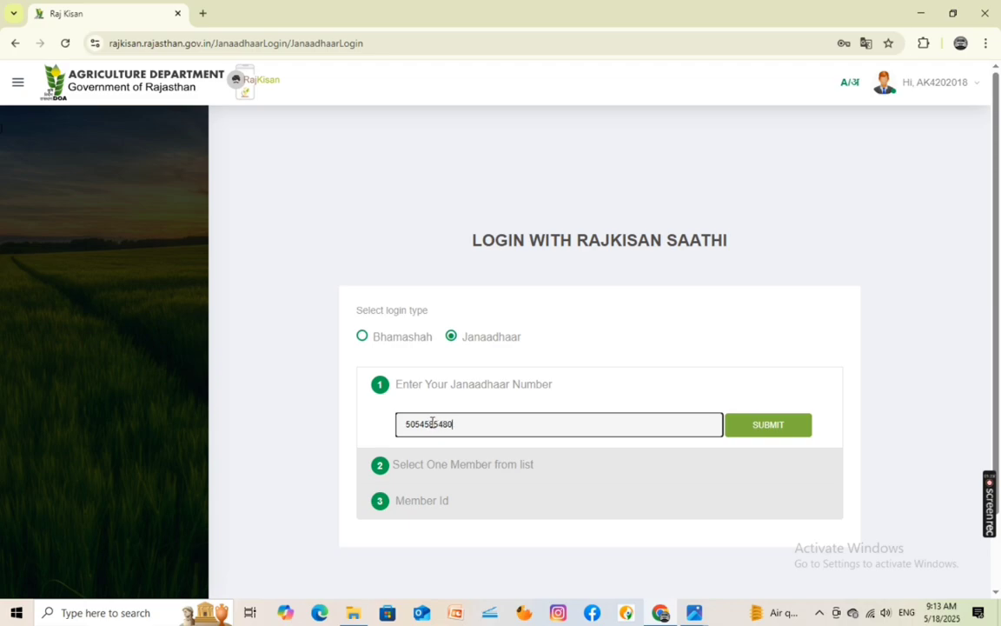
click(763, 434)
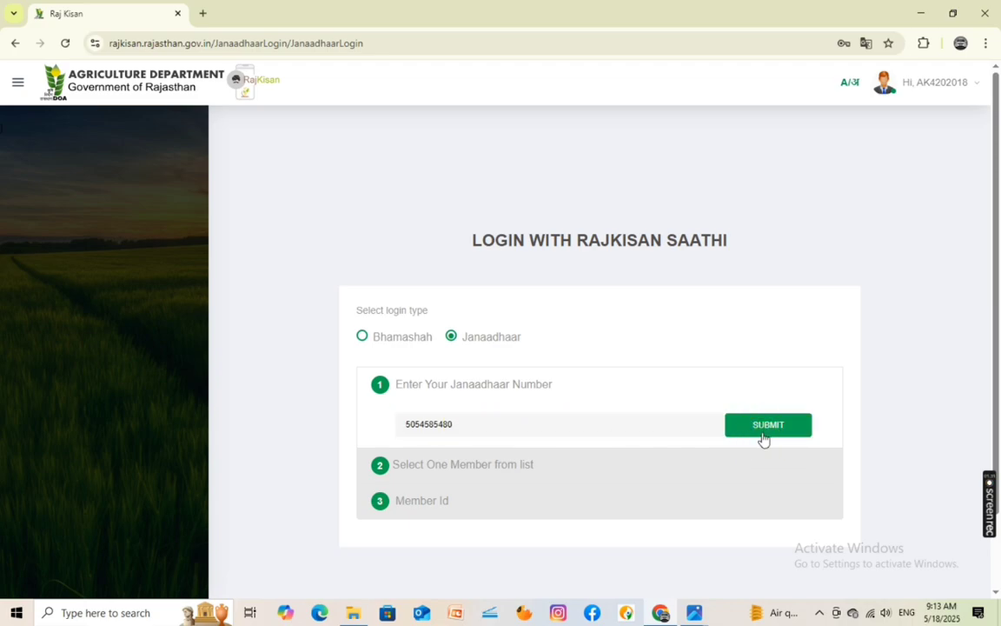
scroll(417, 473, down, 1)
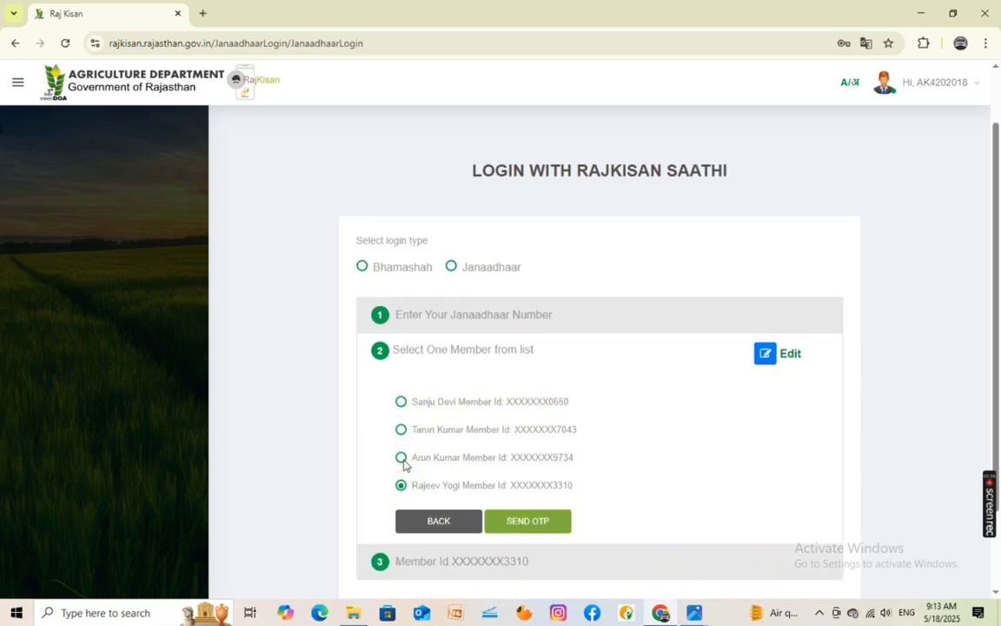
click(401, 458)
click(535, 529)
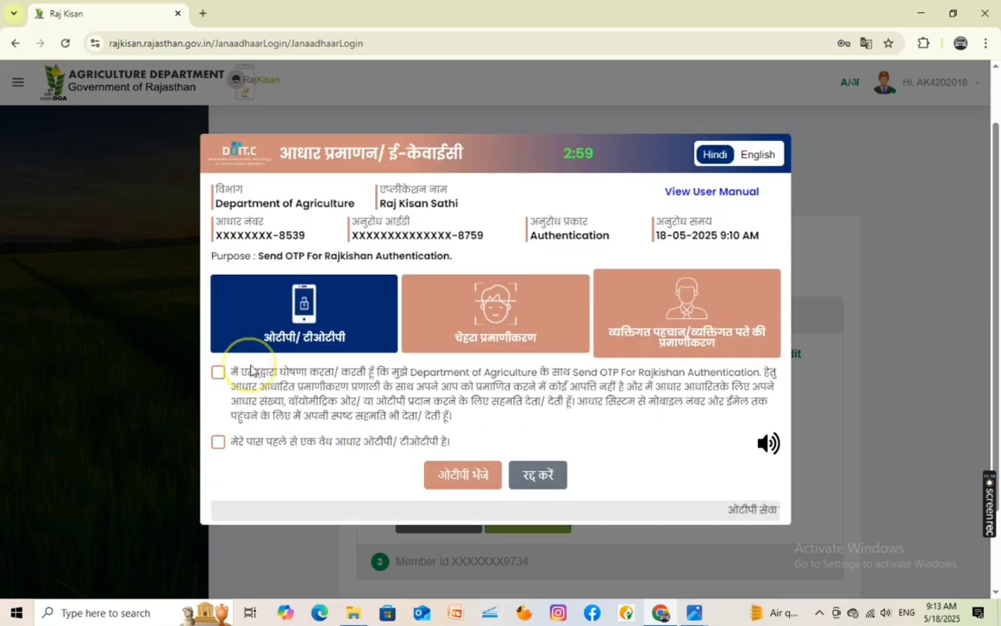
Accept the Aadhaar declaration, send the OTP to the registered mobile, and enter the received code
click(250, 371)
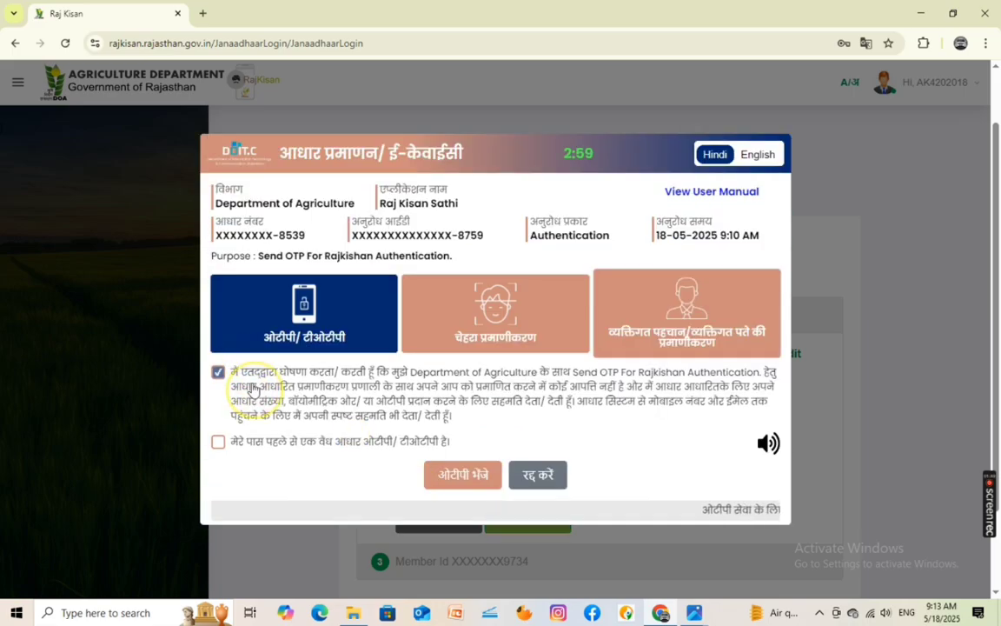
click(456, 475)
click(309, 432)
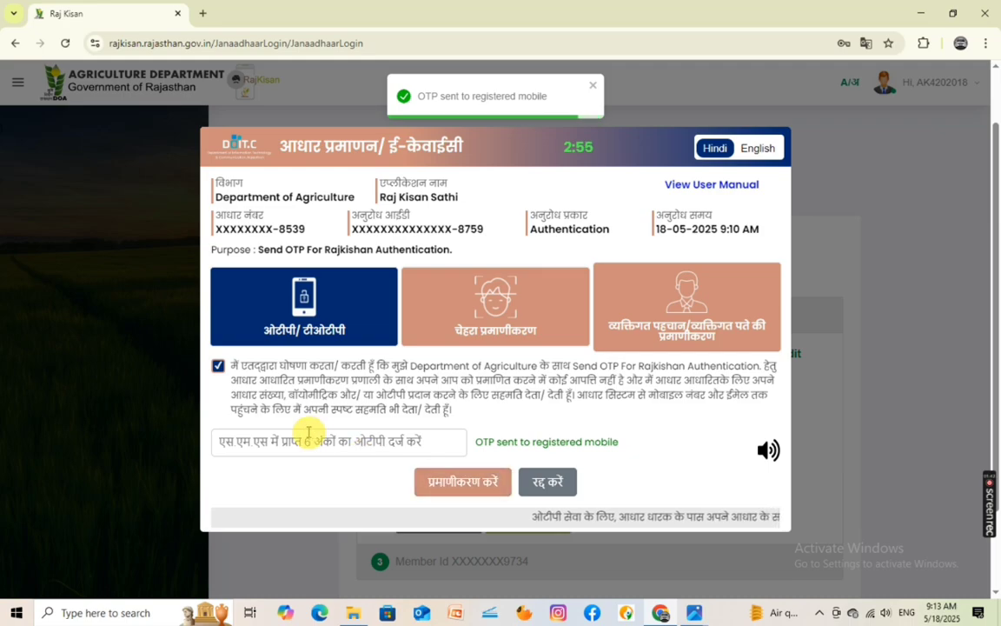
click(305, 439)
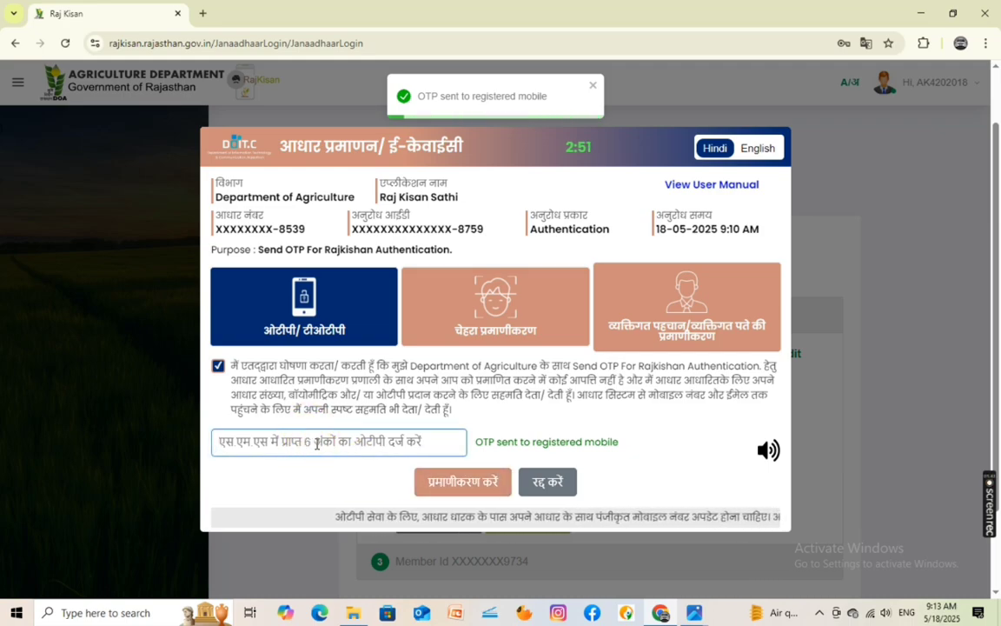
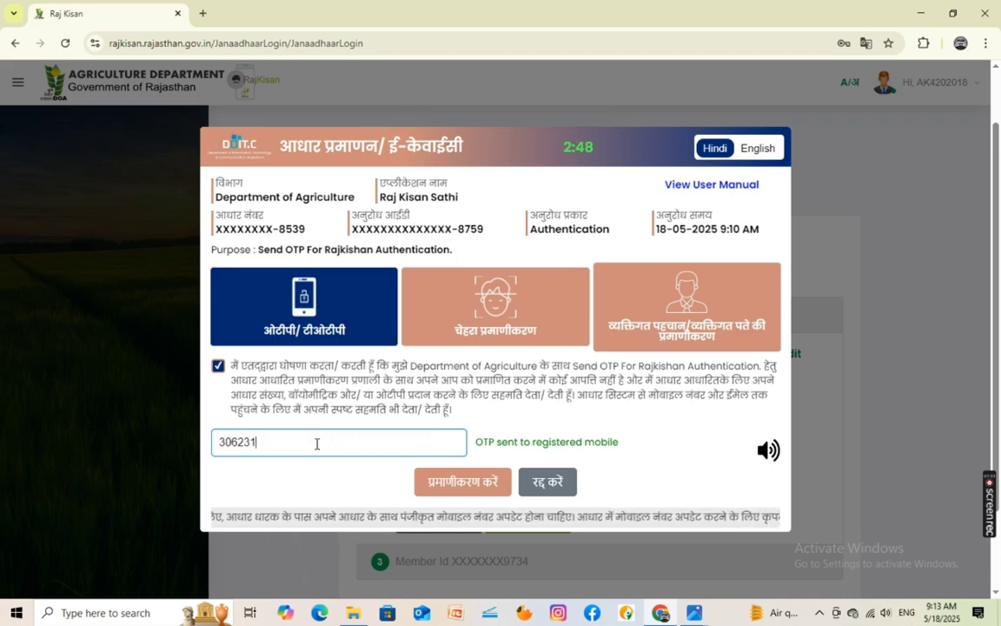
Authenticate with the OTP, confirm reading all instructions, and continue to the registration form
click(479, 487)
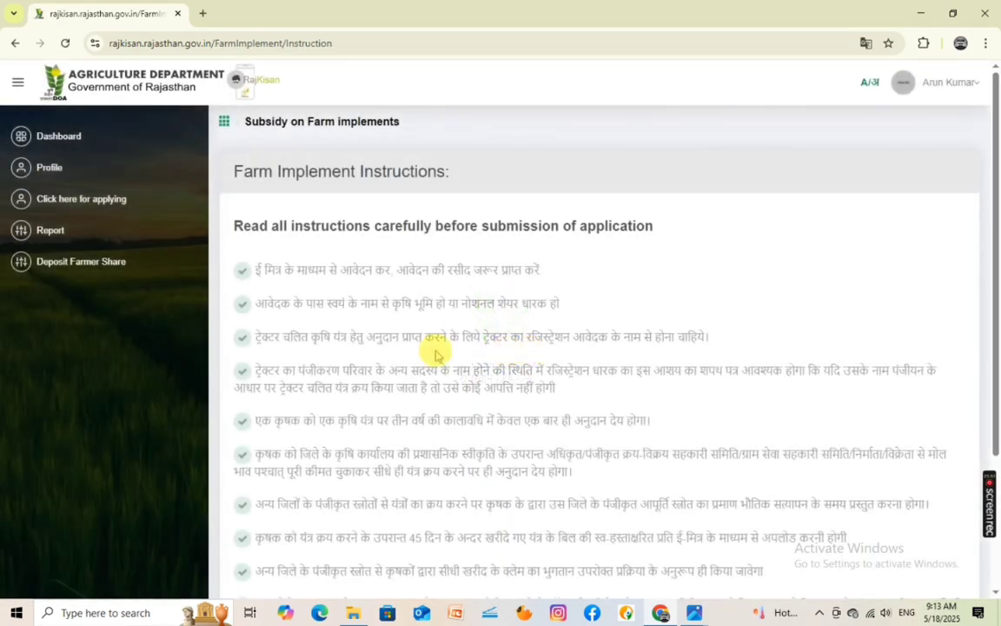
scroll(435, 354, down, 3)
click(261, 485)
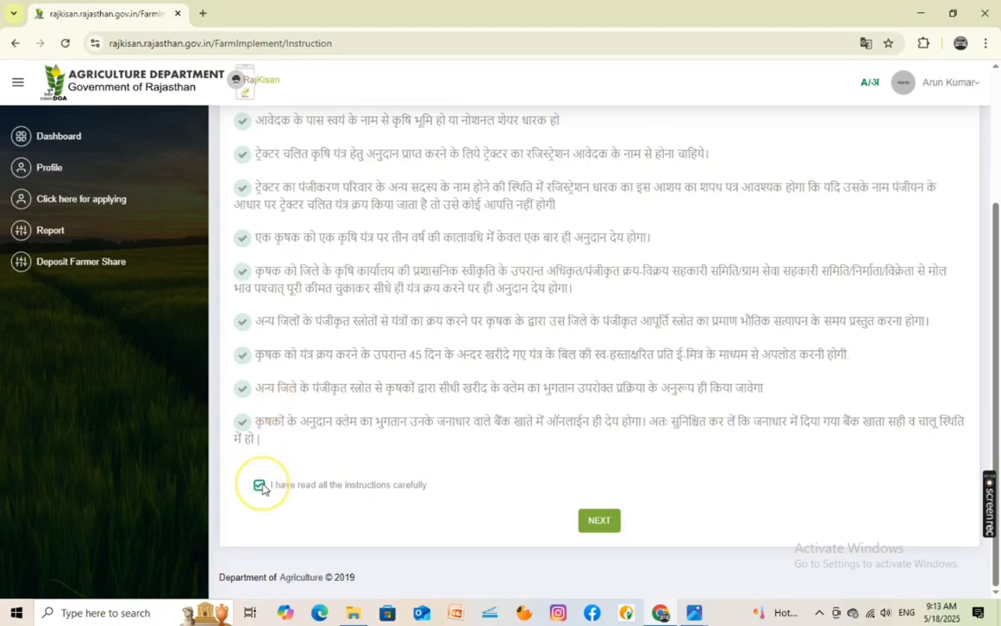
click(606, 526)
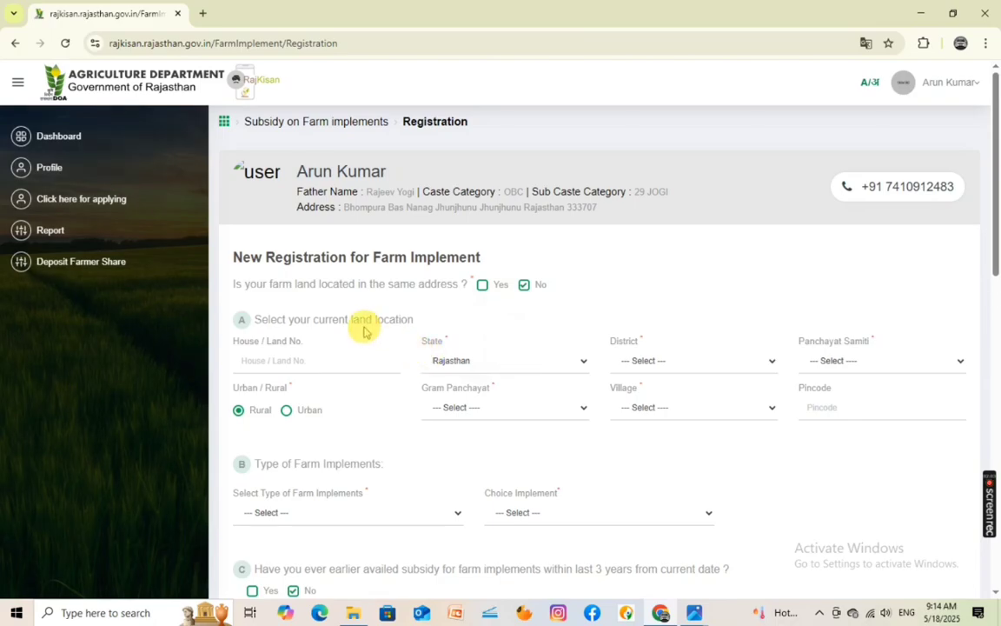
Review the same-address and Rural/Urban land questions, then show the farm implement type choices
scroll(365, 330, down, 1)
scroll(366, 332, up, 1)
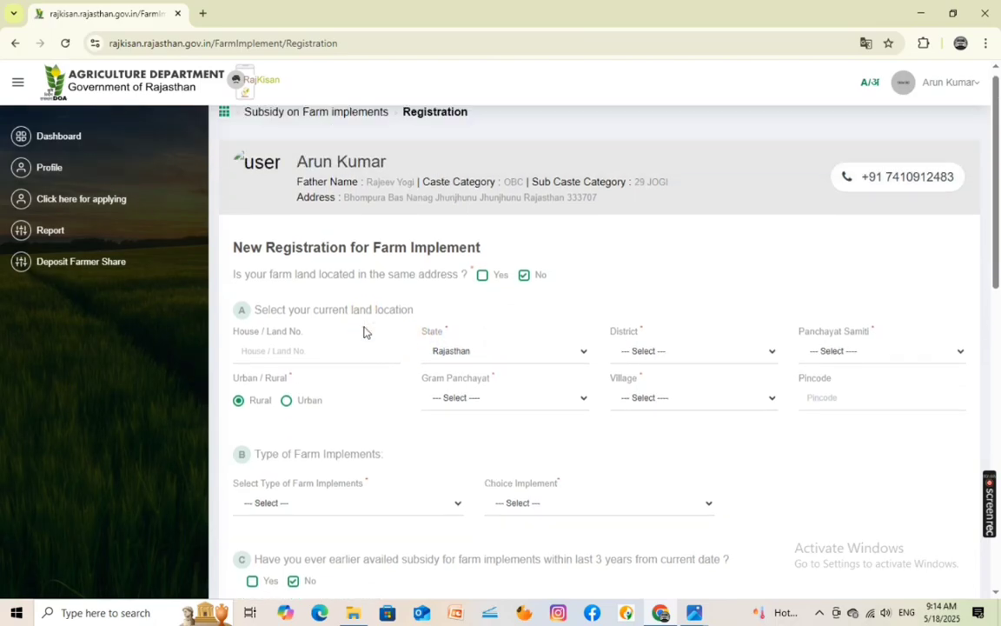
drag(234, 286, 461, 298)
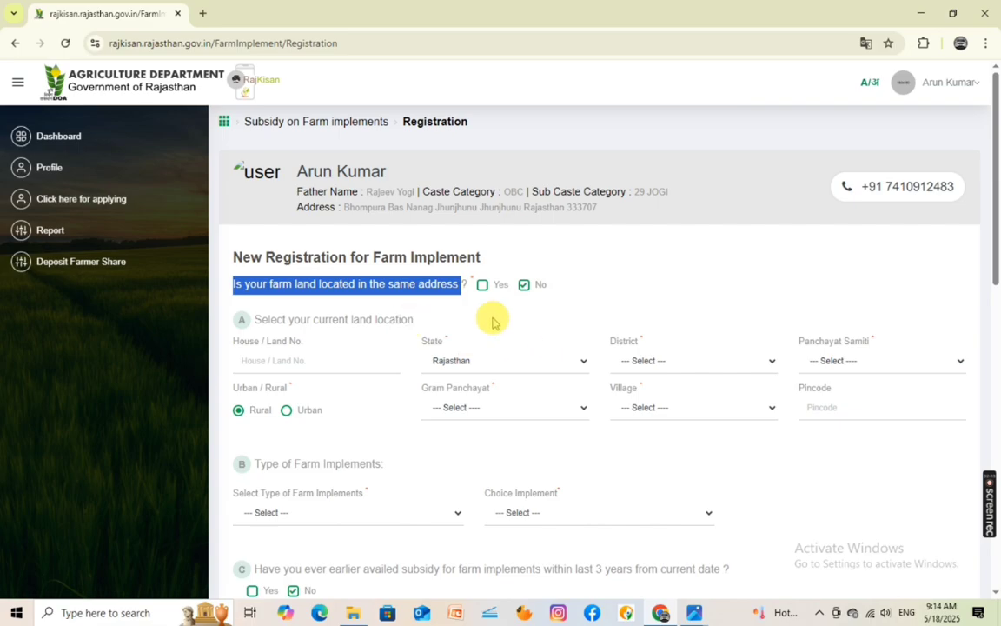
scroll(336, 302, down, 1)
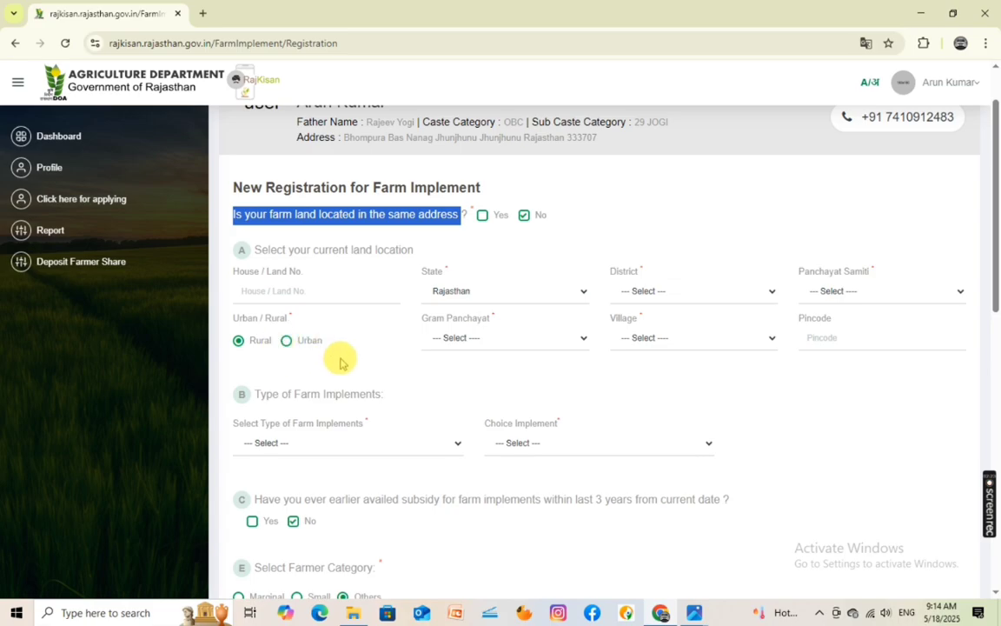
drag(340, 363, 242, 331)
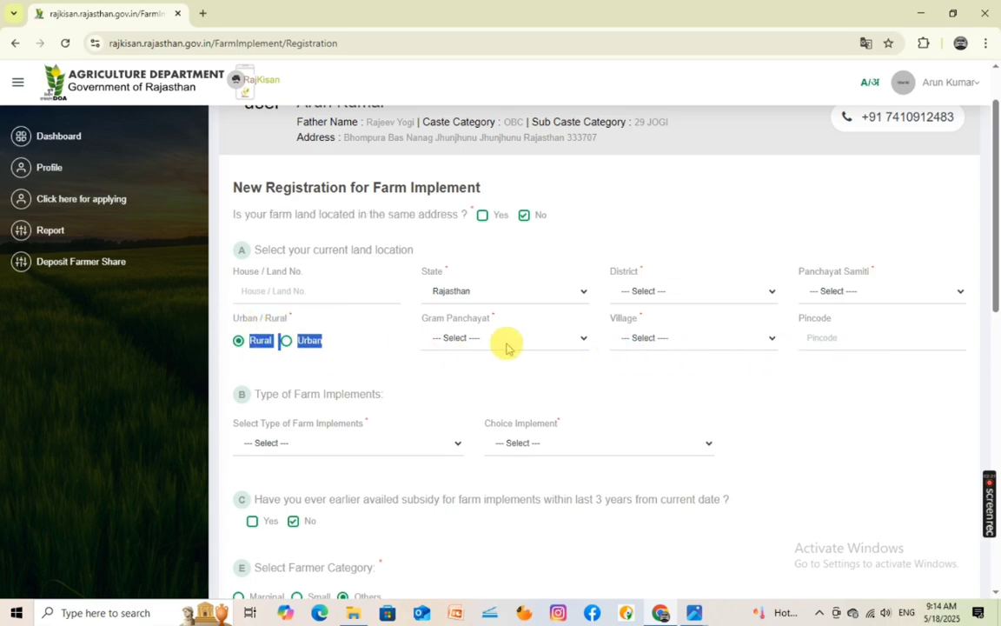
scroll(417, 339, down, 1)
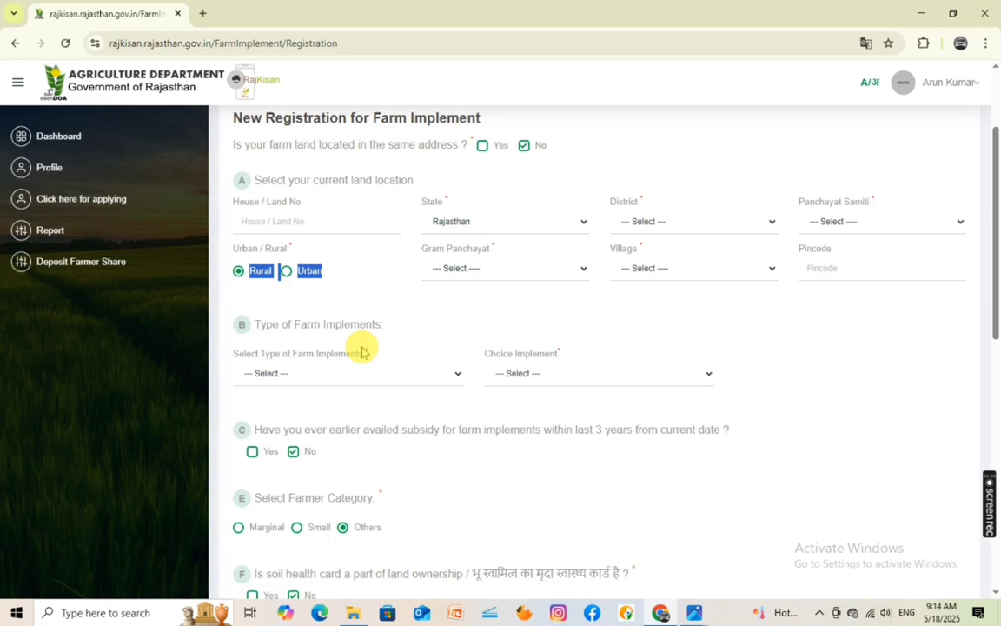
click(326, 380)
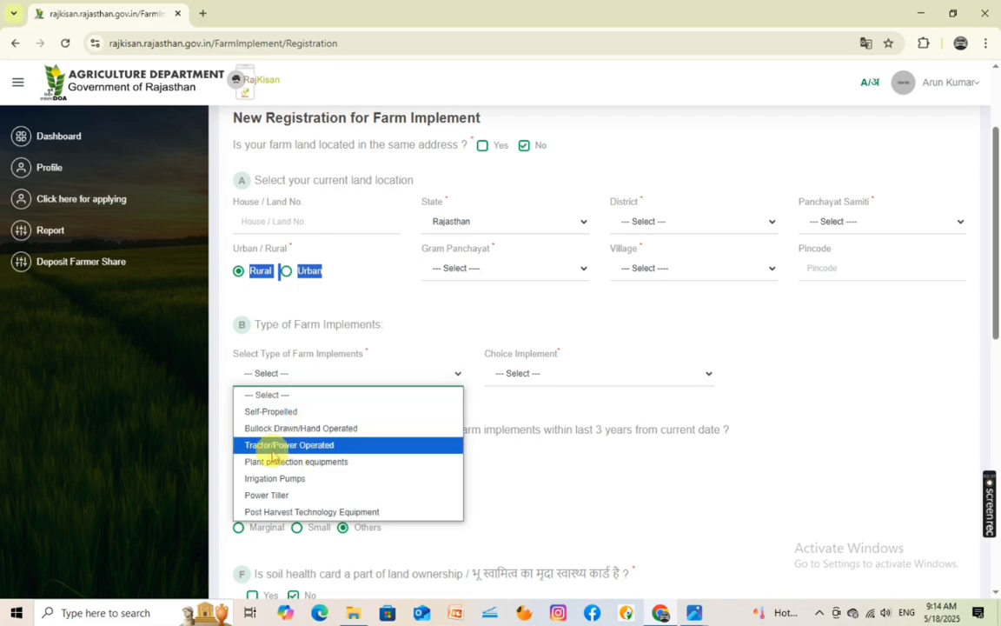
Choose Tractor/Power Operated as the implement type and Thresher as the chosen implement
click(334, 450)
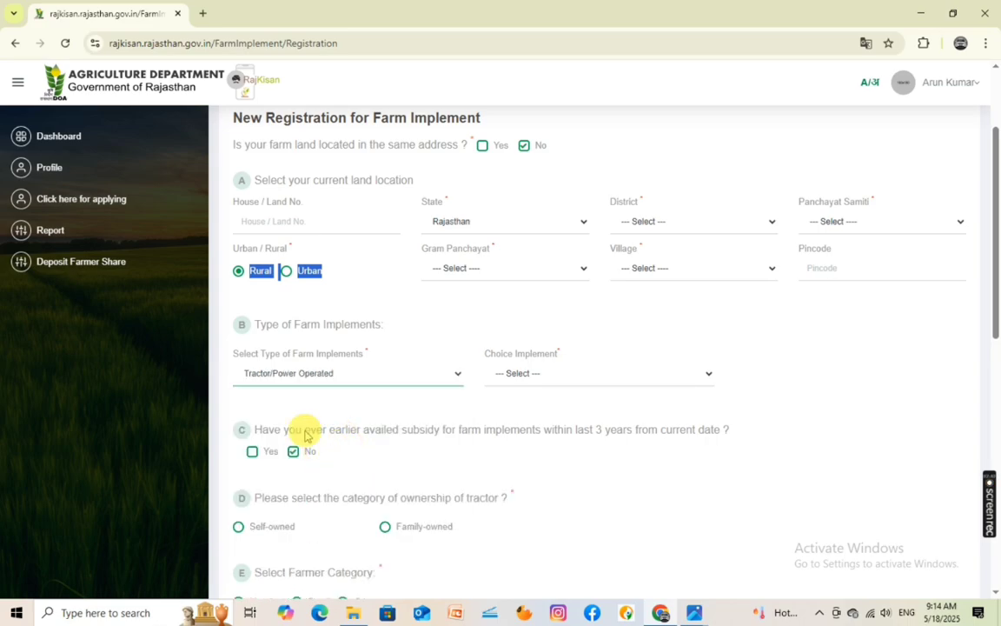
click(565, 377)
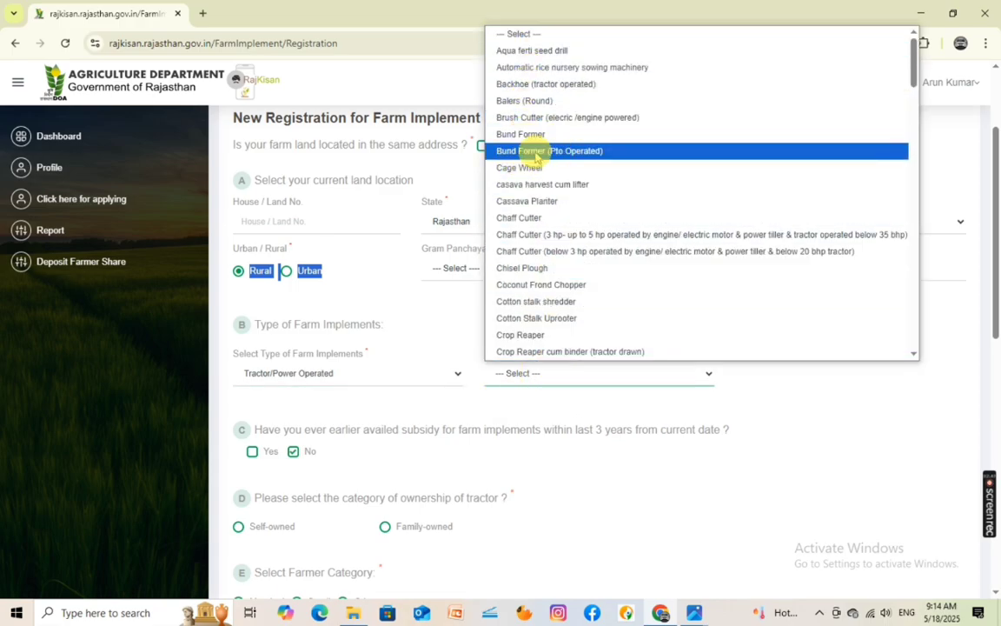
scroll(523, 169, down, 1)
scroll(523, 172, down, 2)
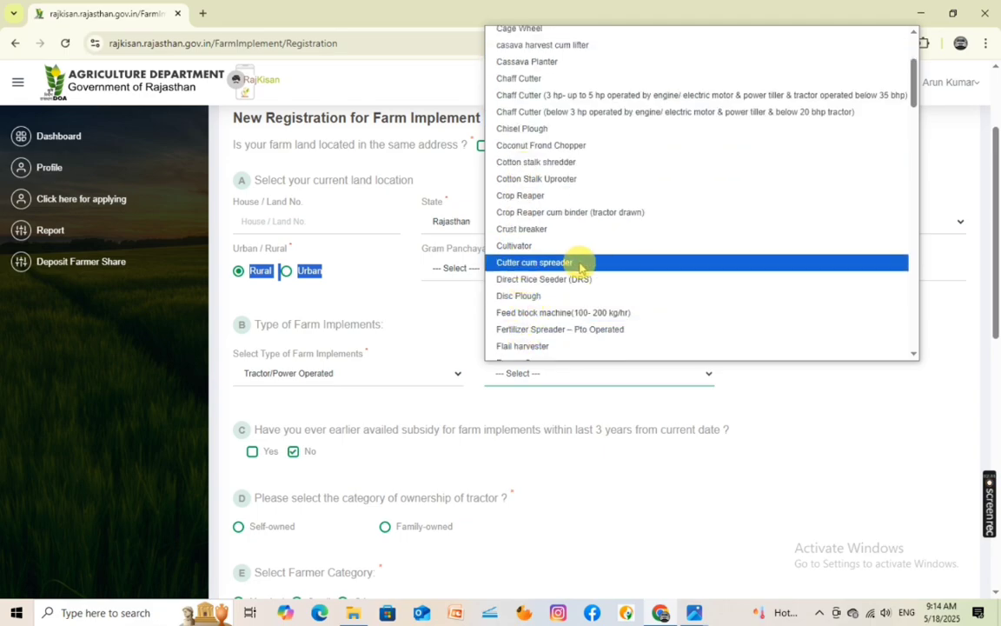
scroll(532, 231, down, 3)
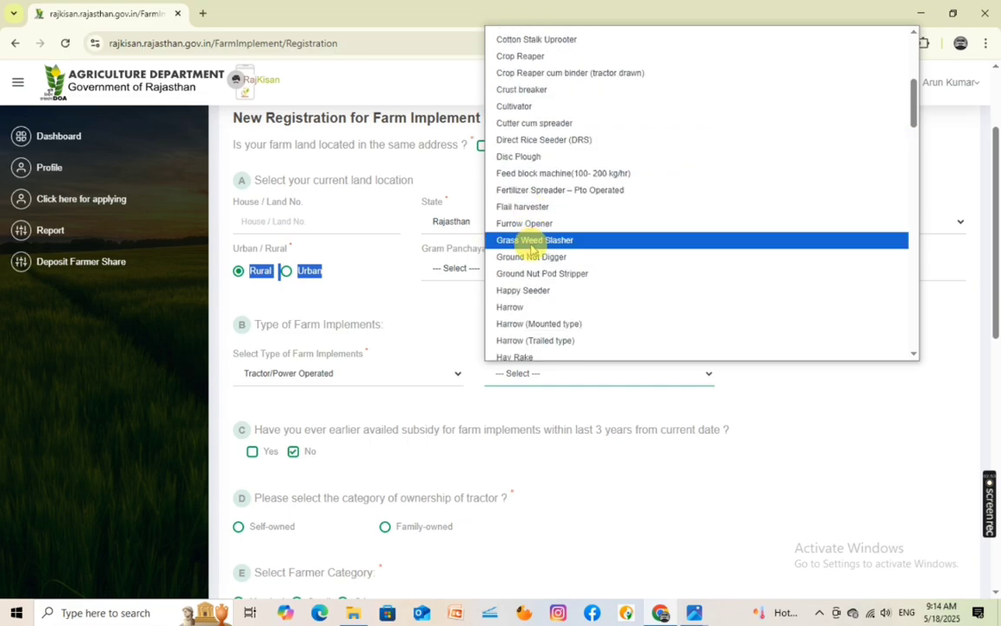
scroll(534, 256, down, 3)
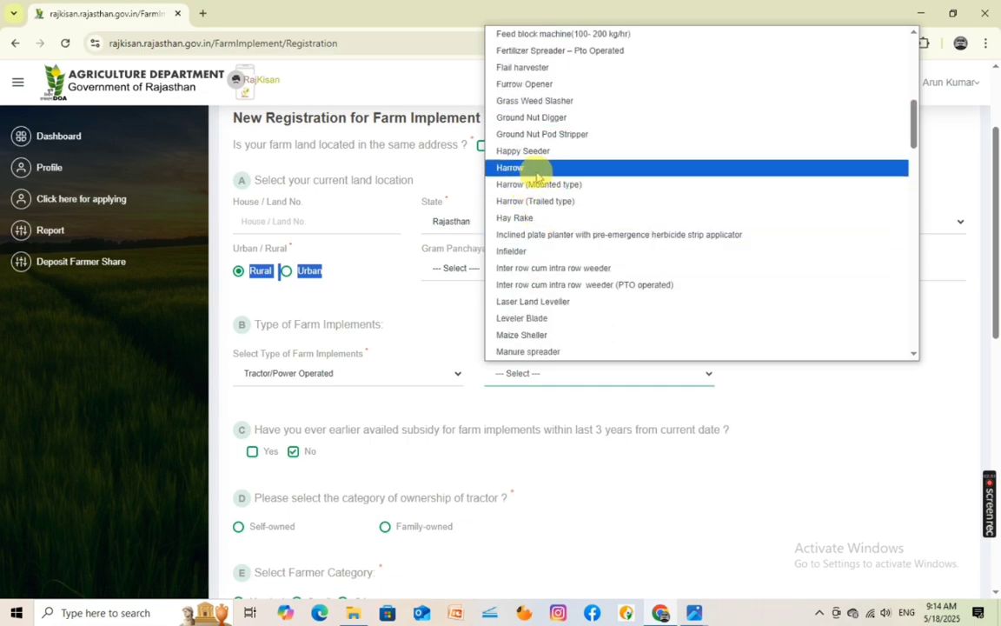
scroll(536, 177, down, 6)
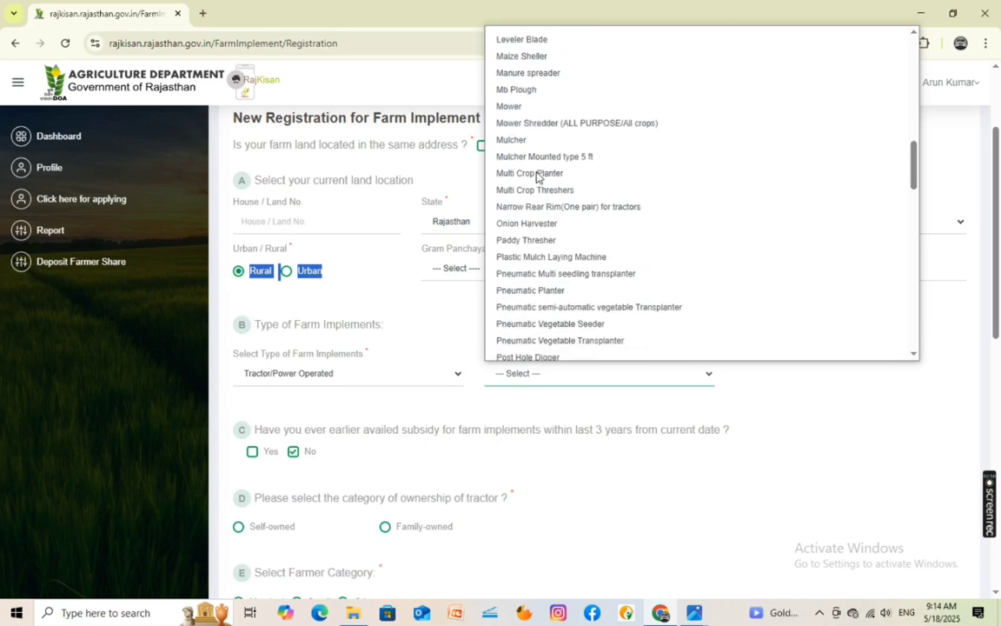
key(t)
key(Return)
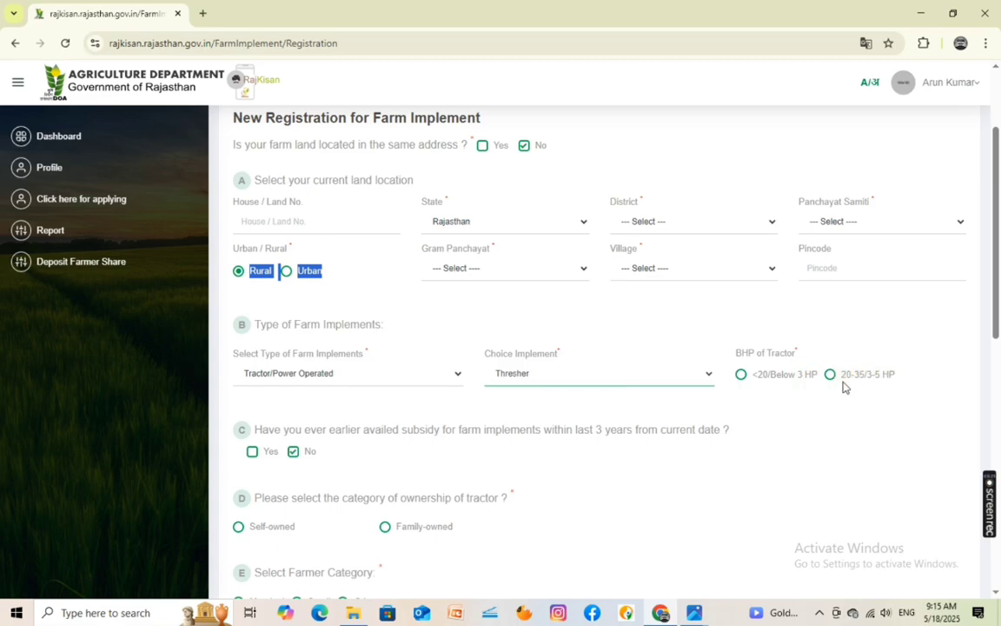
Mark tractor ownership in section D as Self-owned rather than Family-owned
scroll(351, 415, down, 1)
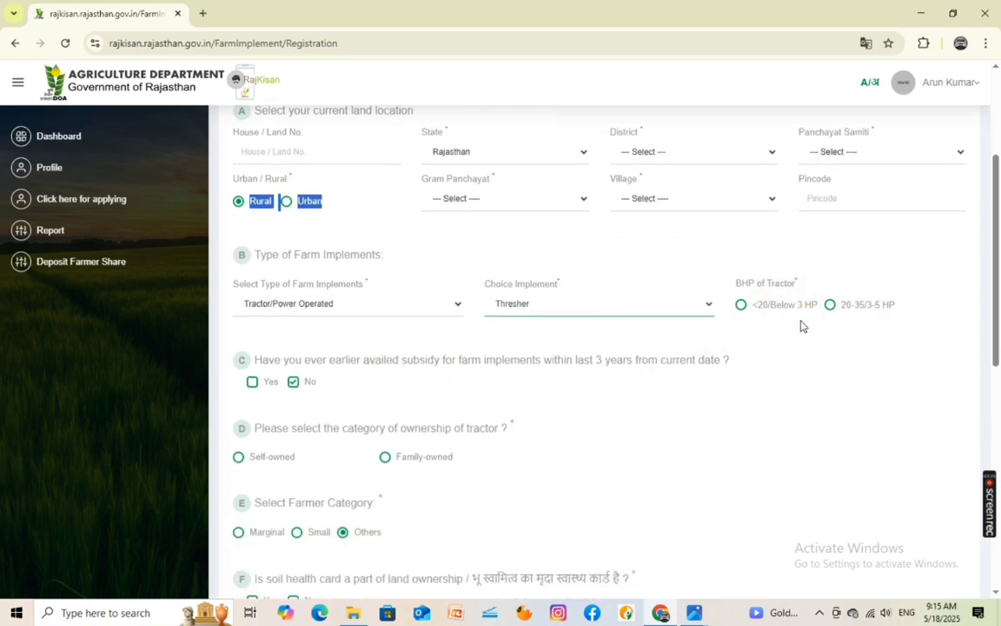
scroll(308, 351, down, 1)
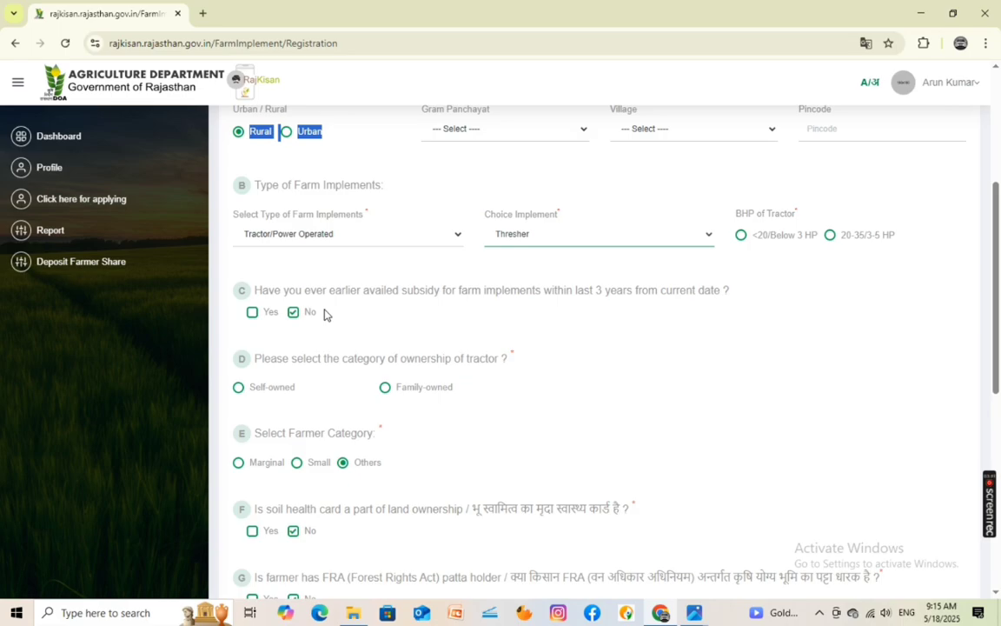
scroll(262, 351, down, 1)
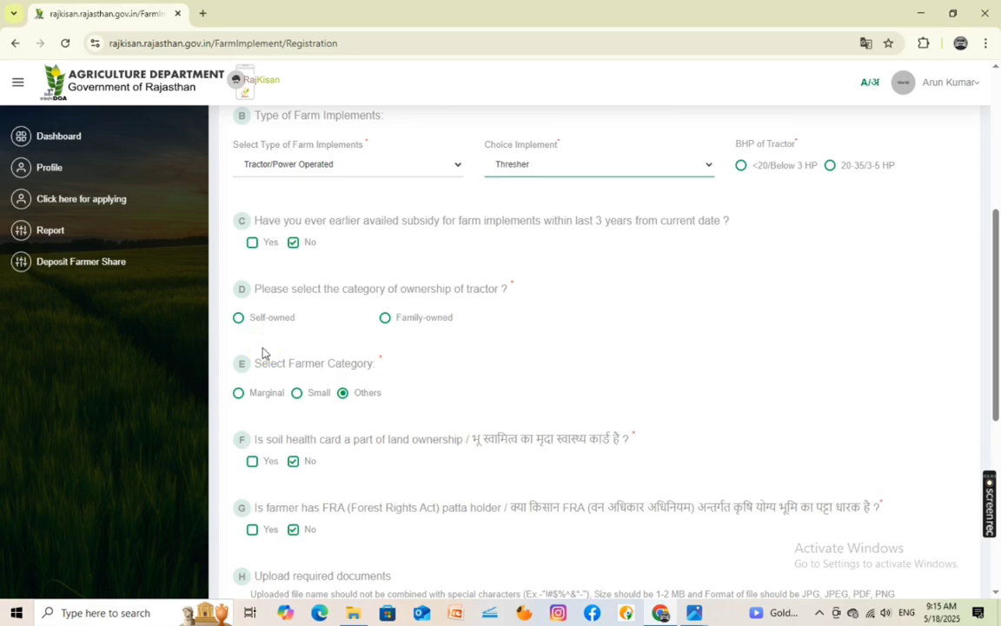
click(237, 317)
drag(396, 318, 457, 345)
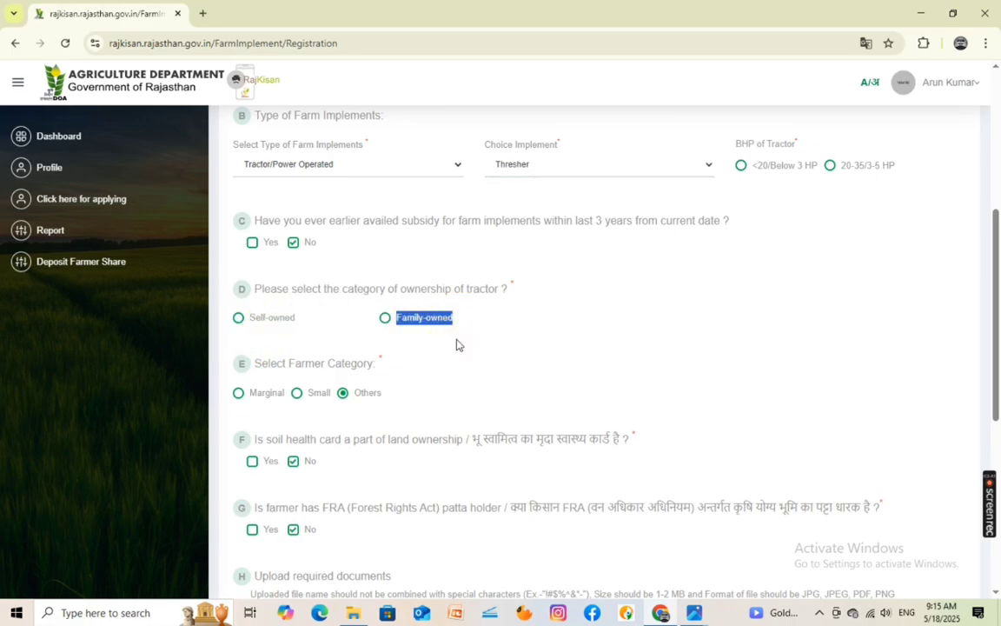
click(240, 319)
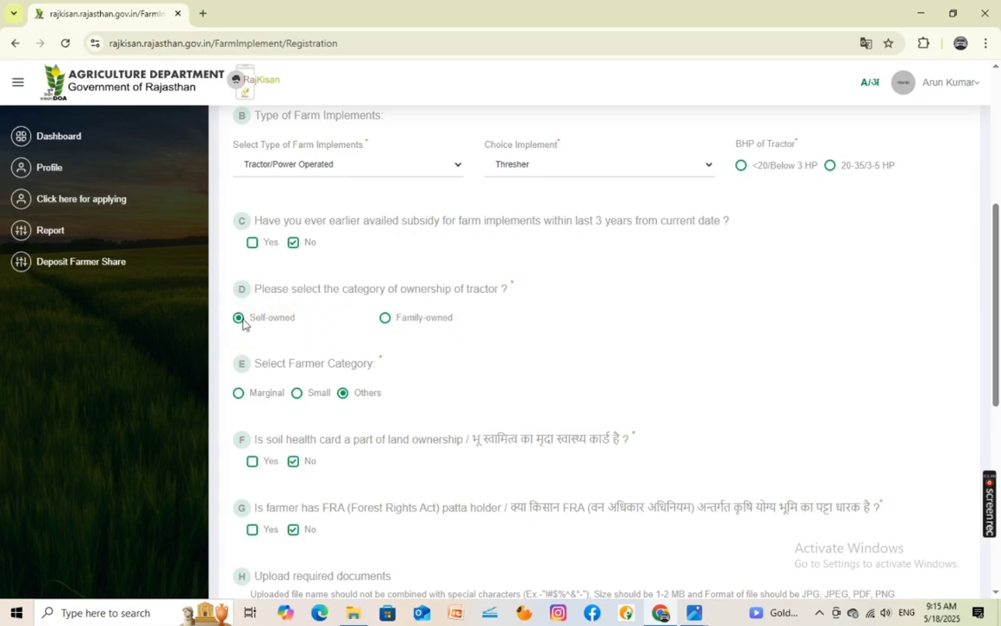
scroll(264, 318, down, 1)
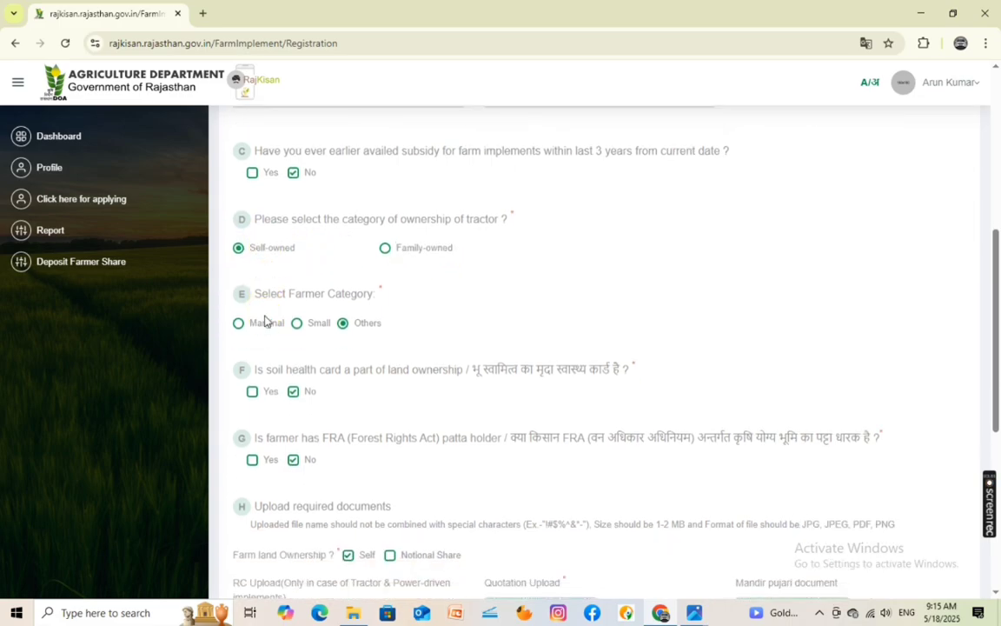